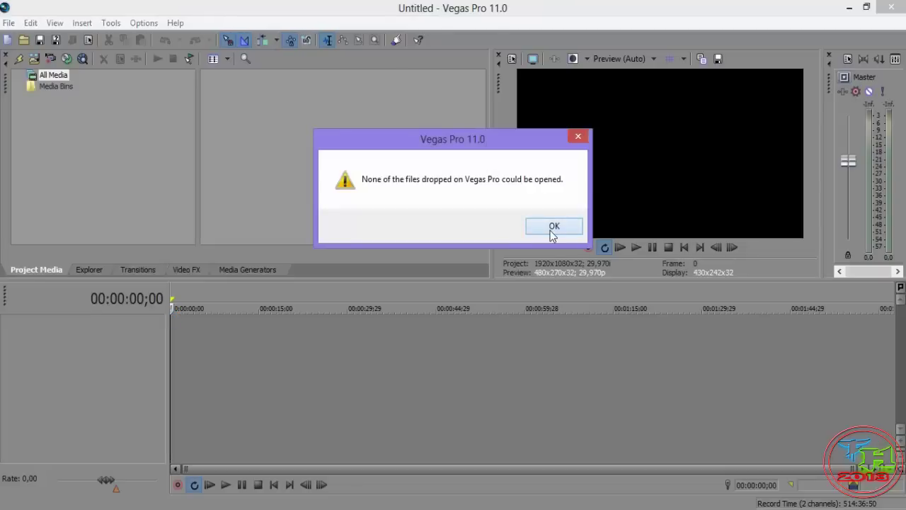
Dismiss the file error, import the video aula clip from the intros folder, and place it at the start of the timeline.
left_click(553, 228)
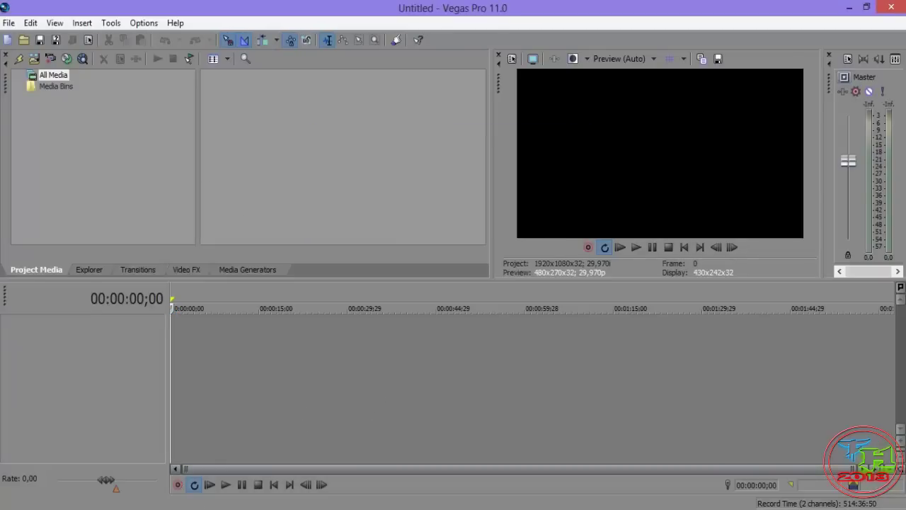
key("alt+Tab")
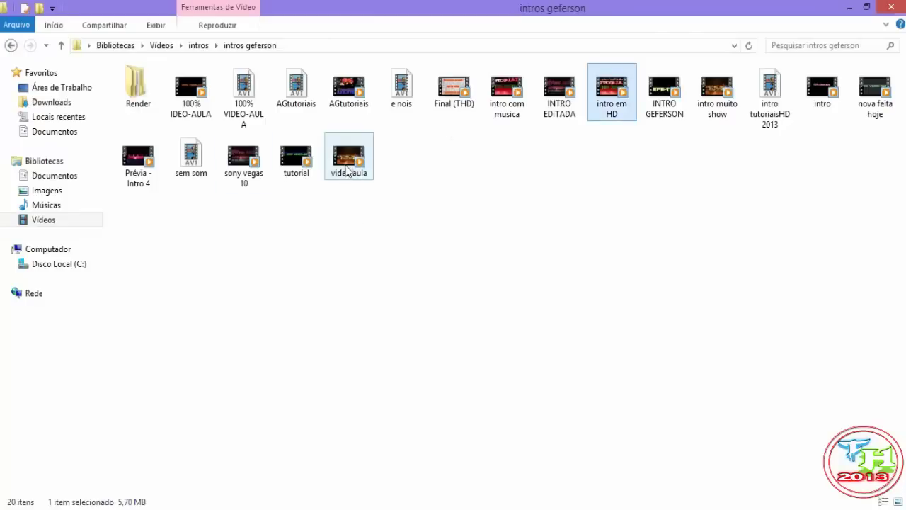
left_click_drag(347, 167, 214, 105)
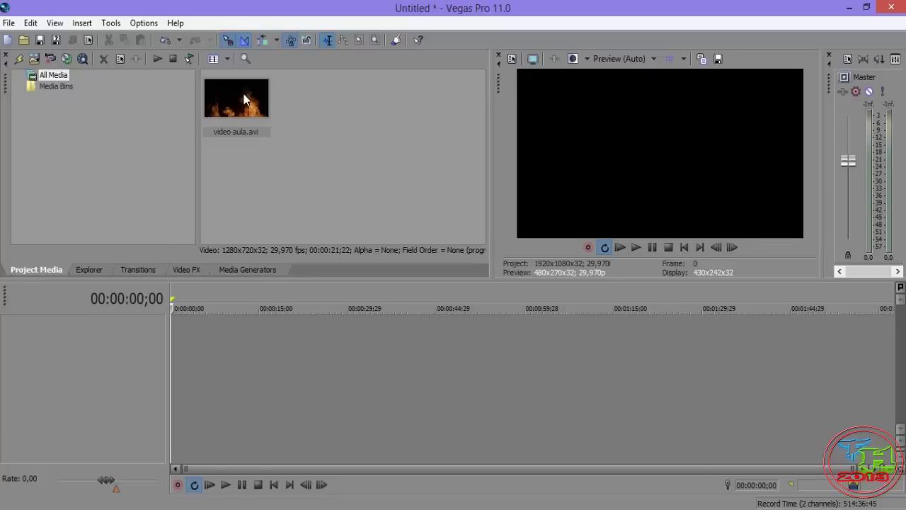
left_click_drag(249, 128, 174, 343)
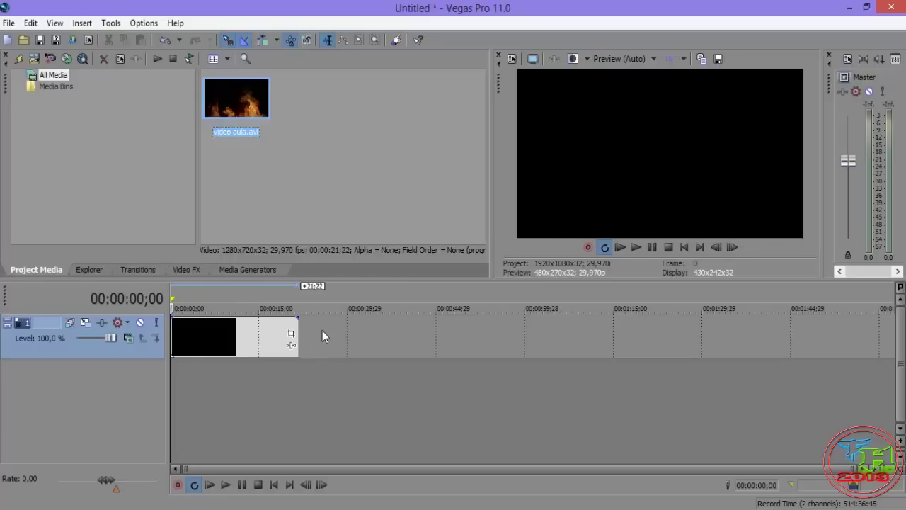
Turn off Maintain aspect ratio and choose Disable resample in the video aula event's properties.
right_click(323, 330)
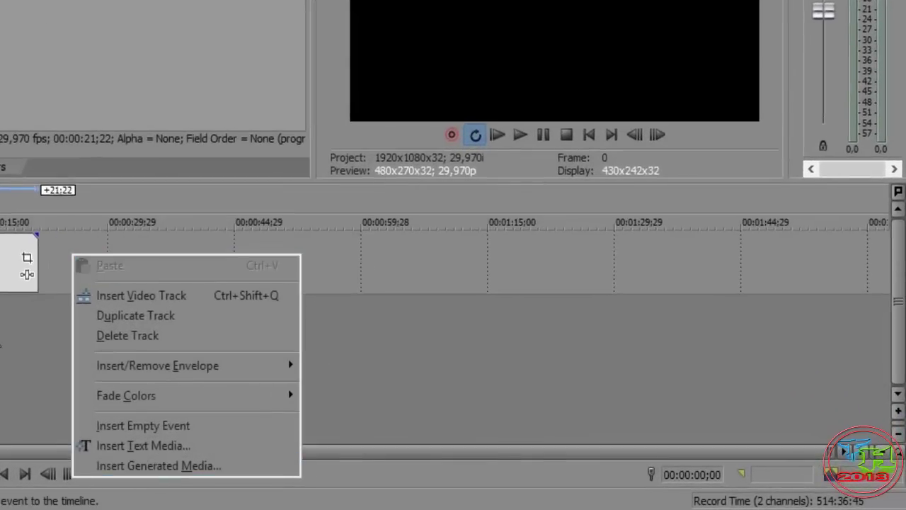
left_click(36, 289)
right_click(36, 290)
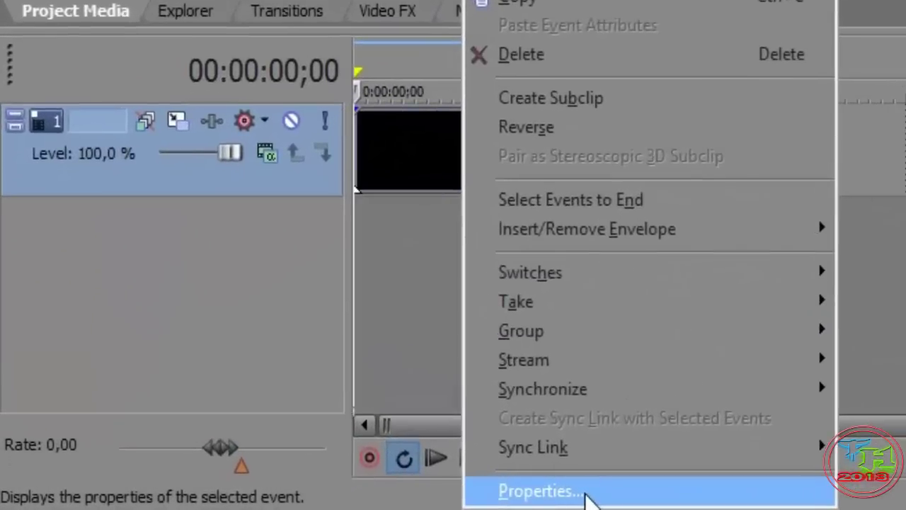
left_click(353, 499)
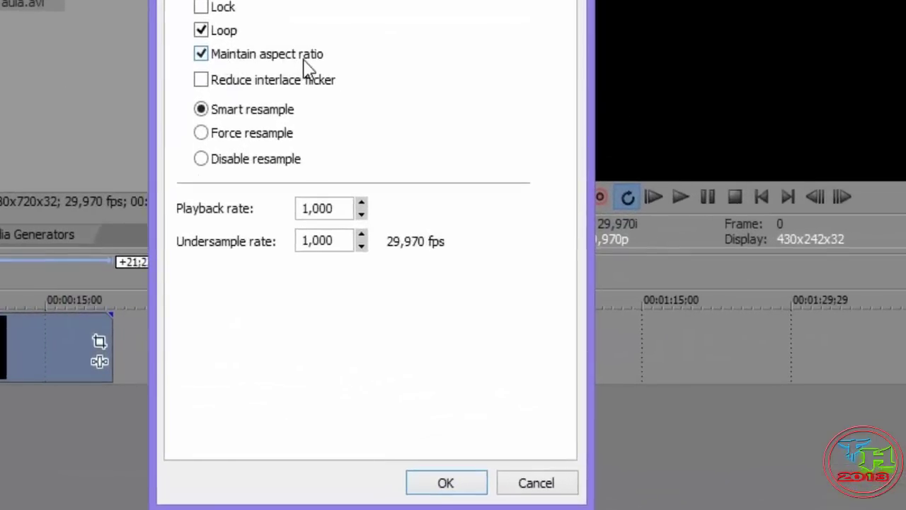
left_click(275, 58)
left_click(206, 163)
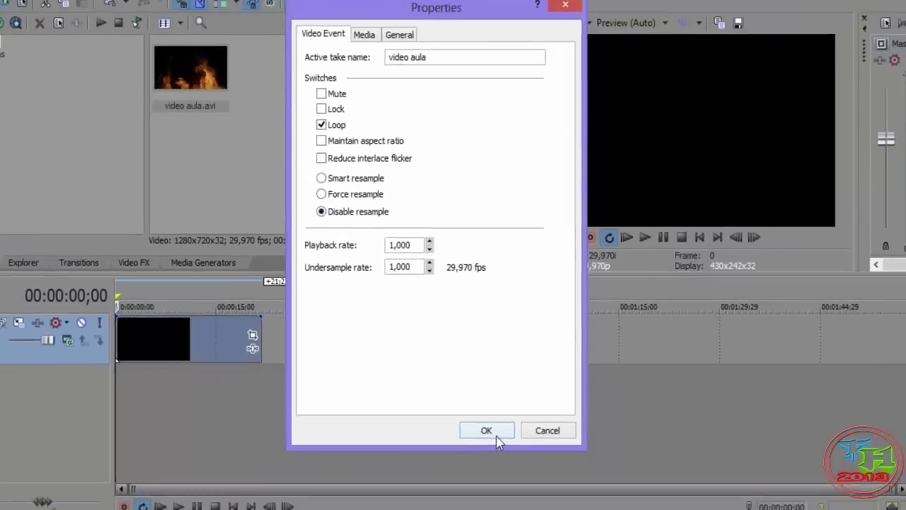
left_click(496, 435)
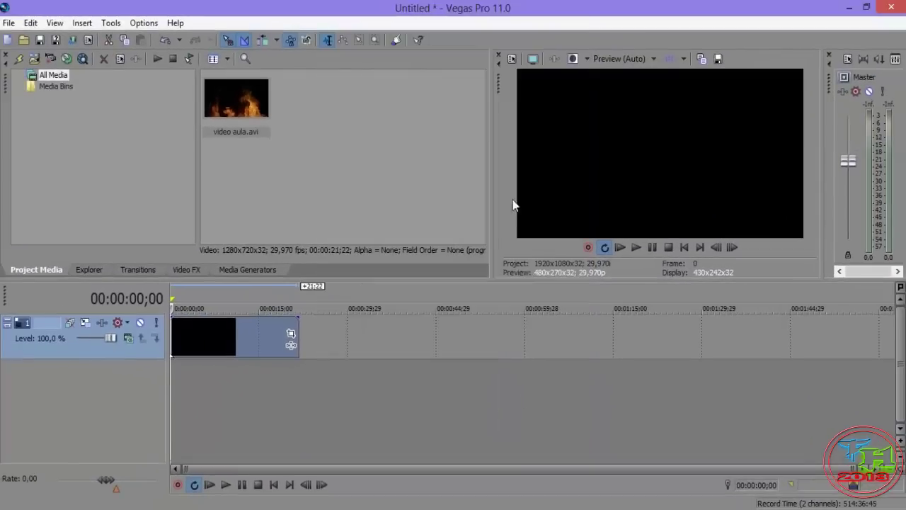
Set the frame width to 1280 in the project video properties.
left_click(512, 60)
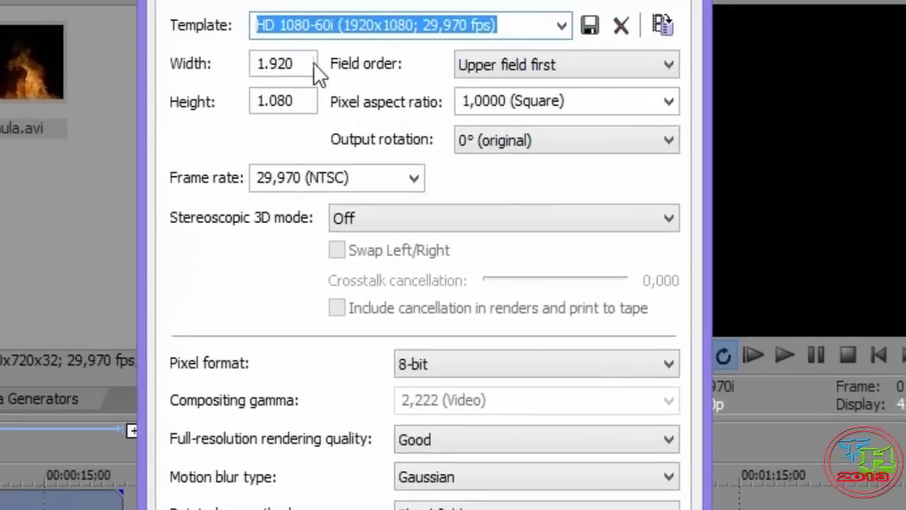
left_click(380, 95)
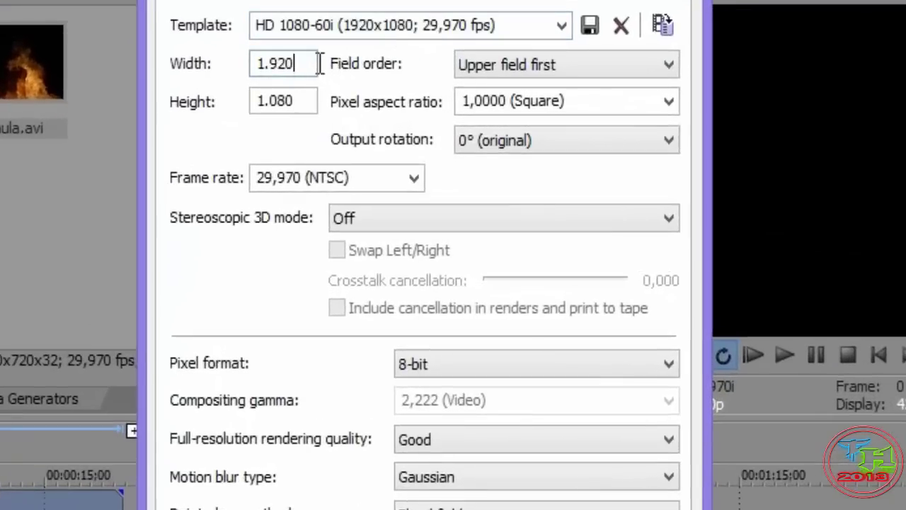
key("BackSpace")
key("BackSpace")
key("BackSpace")
key("BackSpace")
key("BackSpace")
type("1")
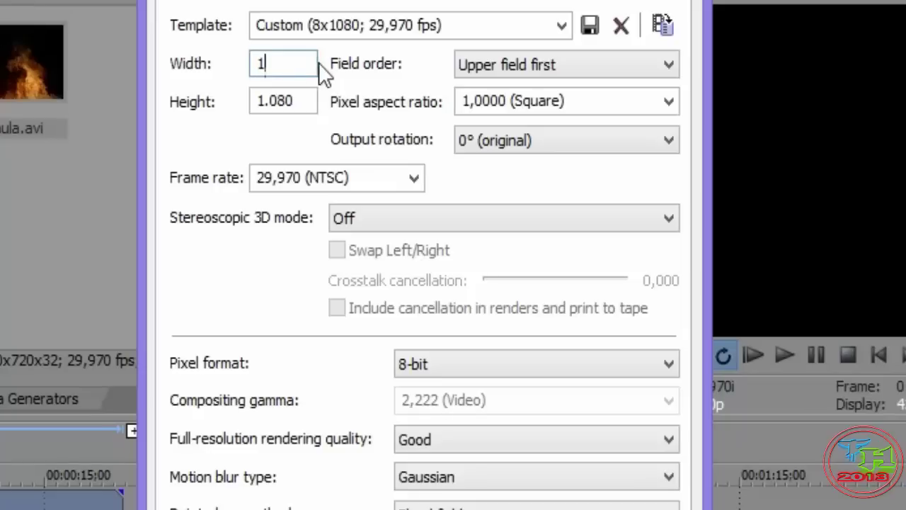
type("280")
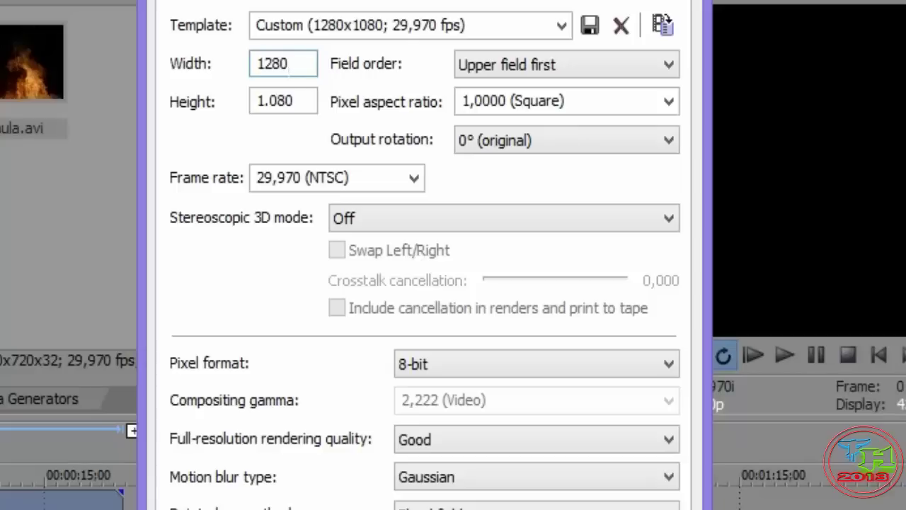
Set the project's frame height to 720 and apply the project video properties.
left_click(298, 103)
key("BackSpace")
key("BackSpace")
key("BackSpace")
key("BackSpace")
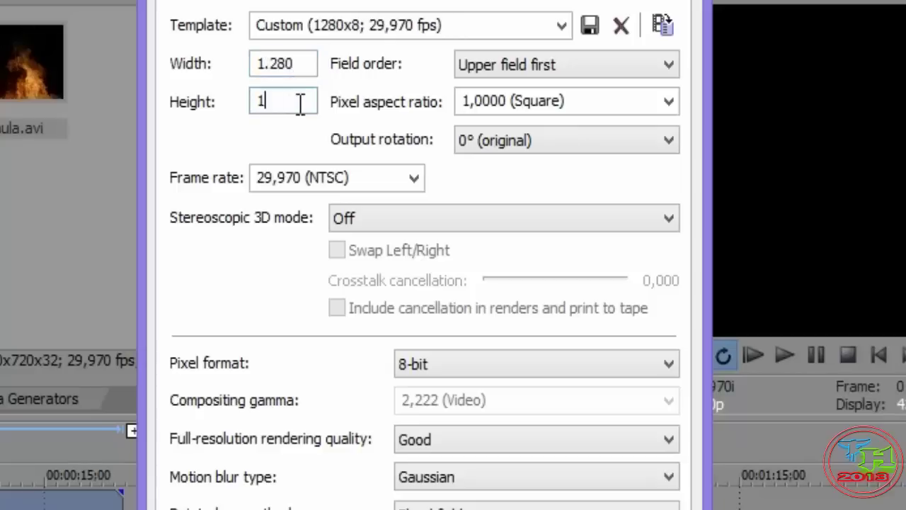
type("720")
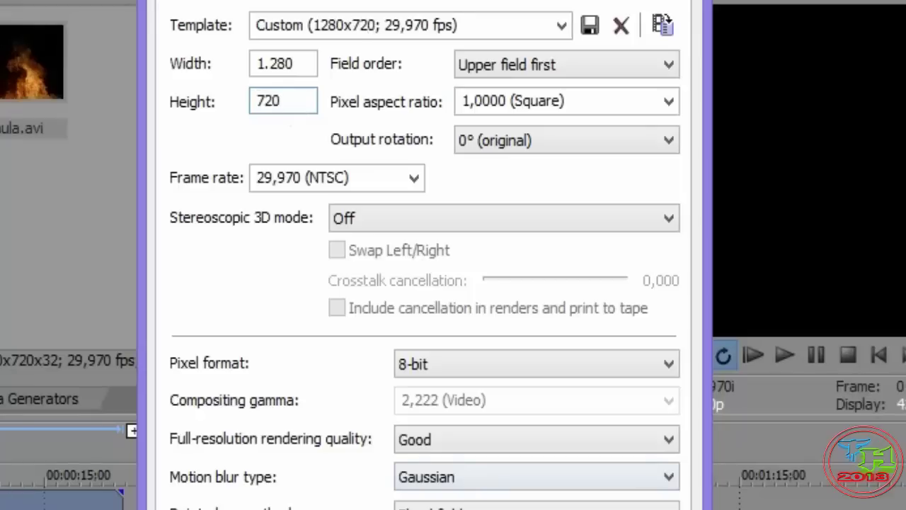
key("Return")
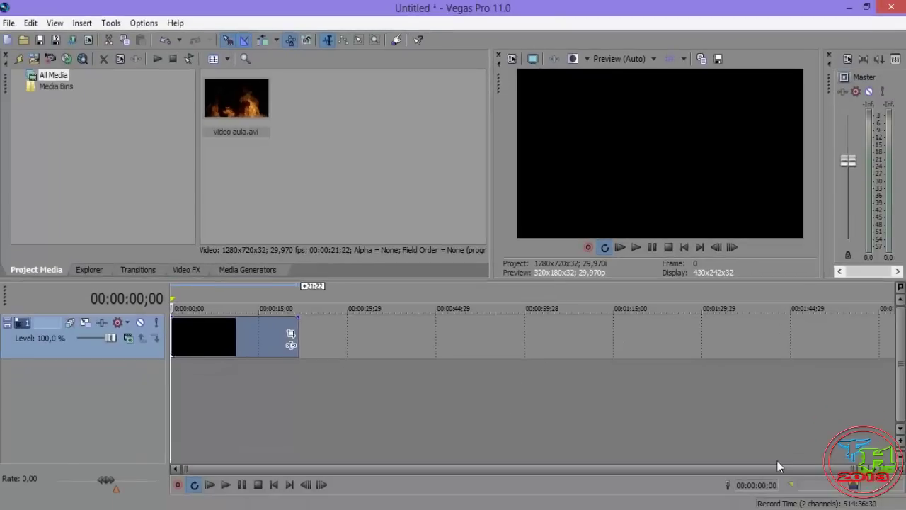
Lower the system speaker volume to about 58 and play the timeline clip in the preview until its "apresenta" title.
left_click(835, 509)
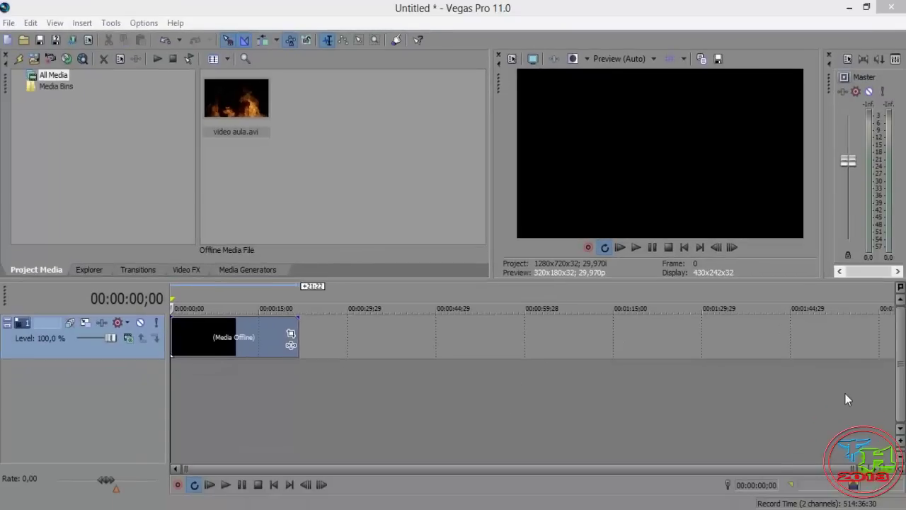
left_click_drag(835, 350, 837, 386)
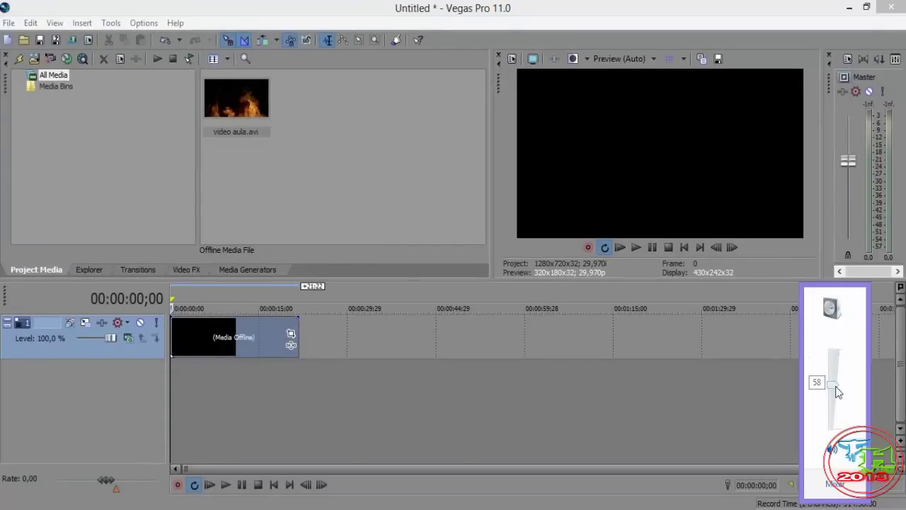
key("Escape")
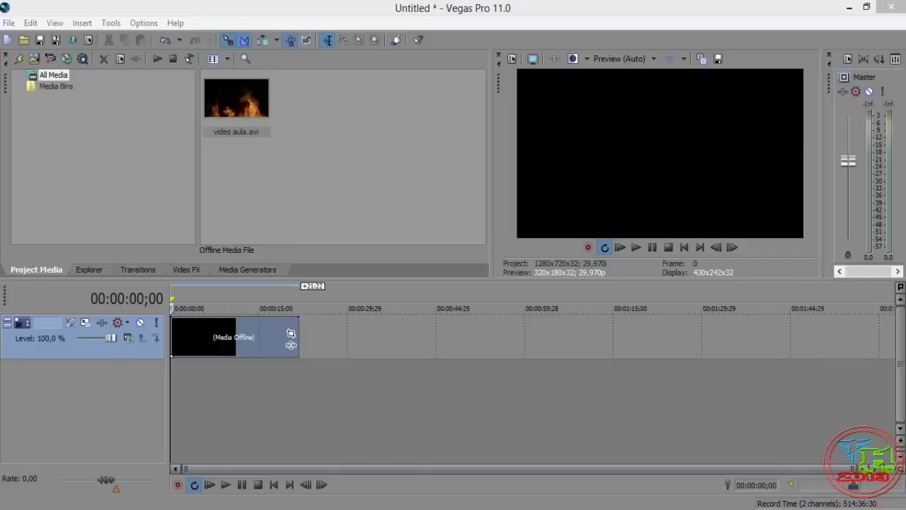
left_click(636, 250)
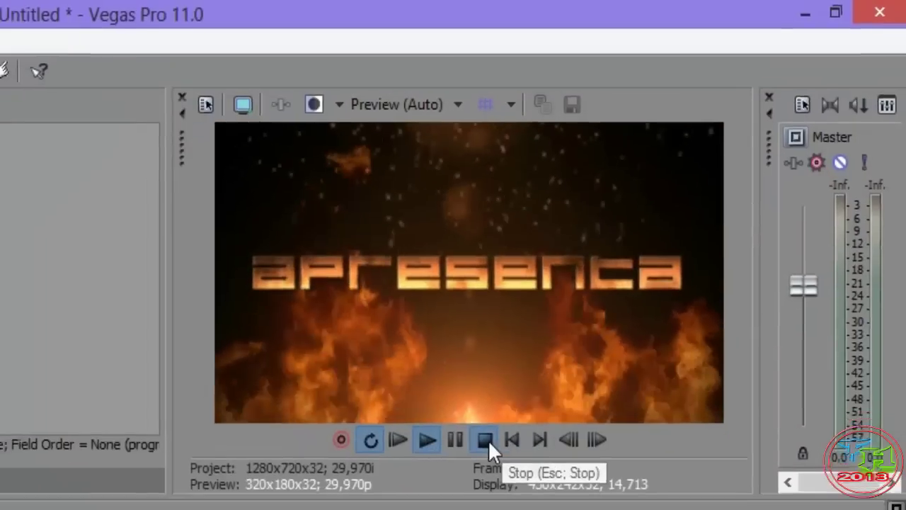
left_click(486, 439)
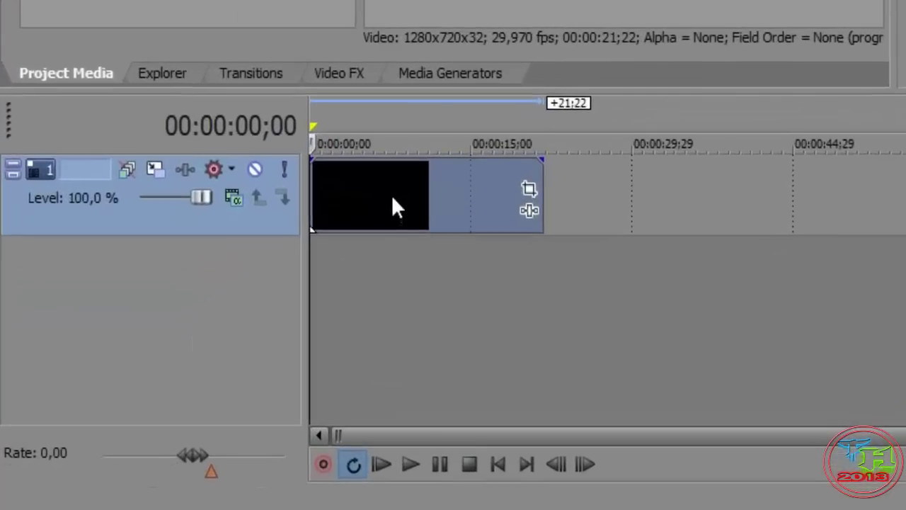
Make a time selection that spans the whole video aula clip on the timeline, from 00:00:00;00 to 00:00:21;22.
left_click(392, 195)
left_click(352, 192)
double_click(352, 190)
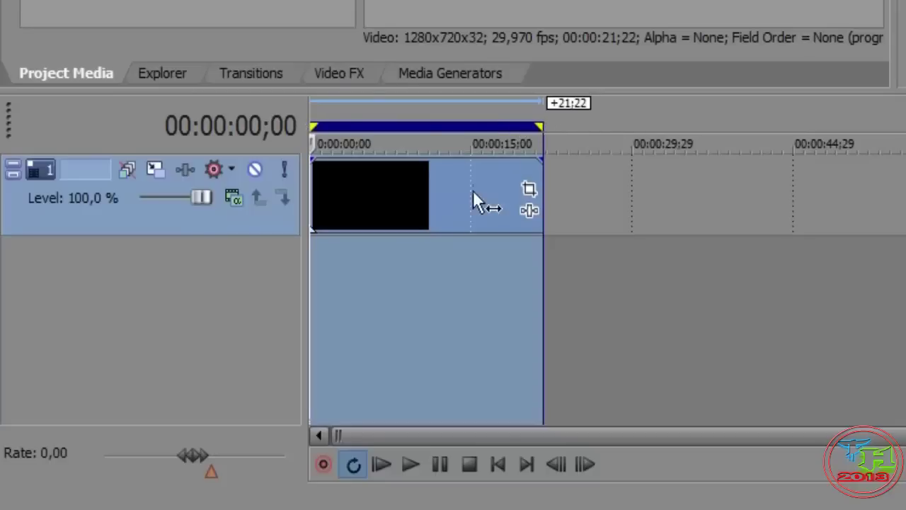
left_click(543, 127)
left_click_drag(388, 138, 543, 138)
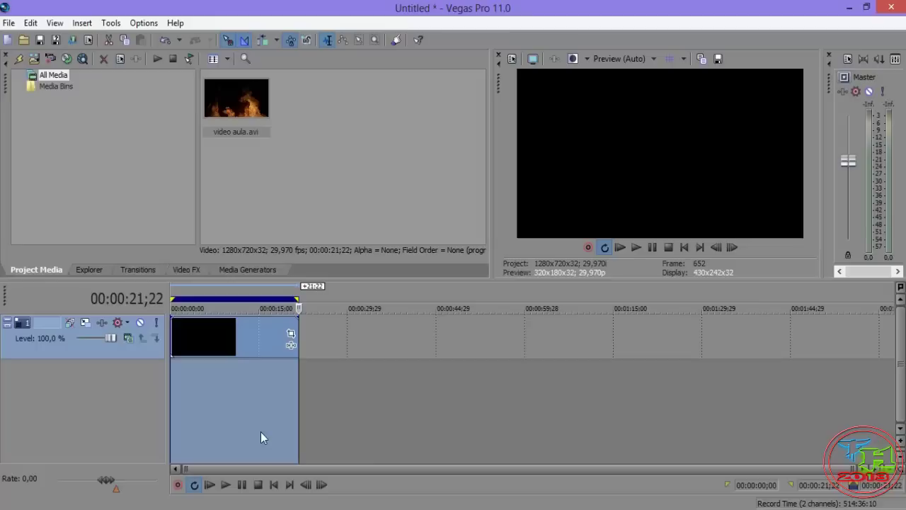
Set Dynamic RAM Preview max to 400 MB in the video preferences and accept the memory notice.
left_click(140, 24)
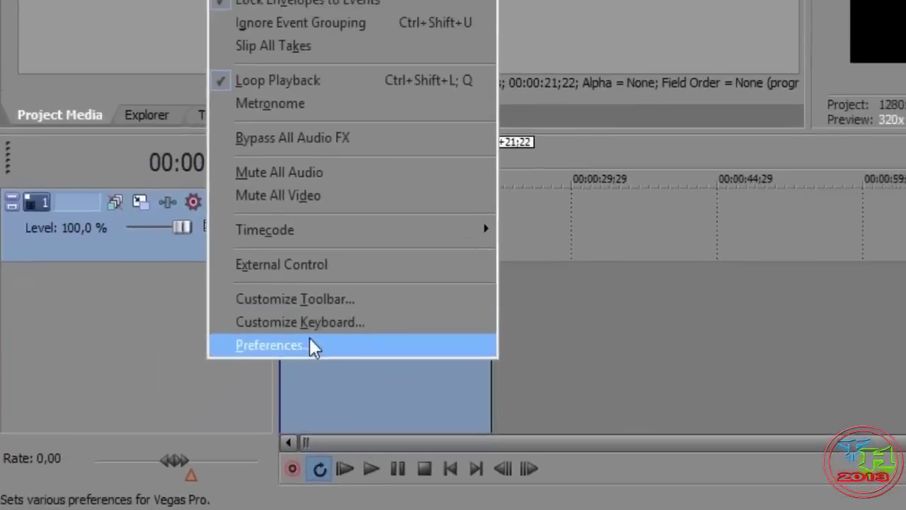
left_click(310, 340)
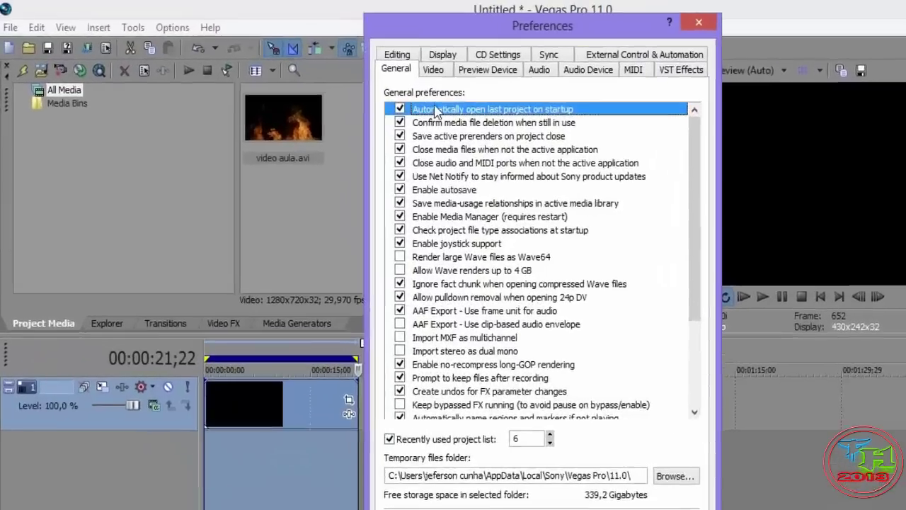
left_click(433, 70)
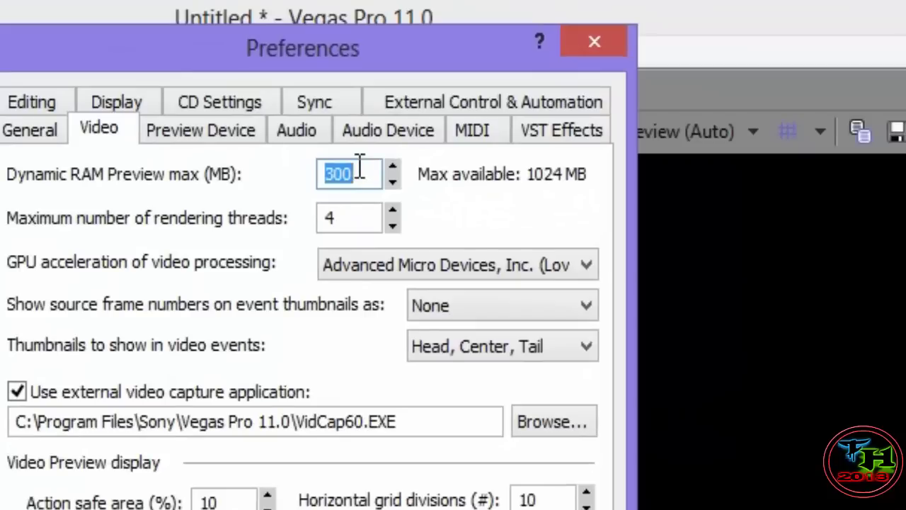
key("BackSpace")
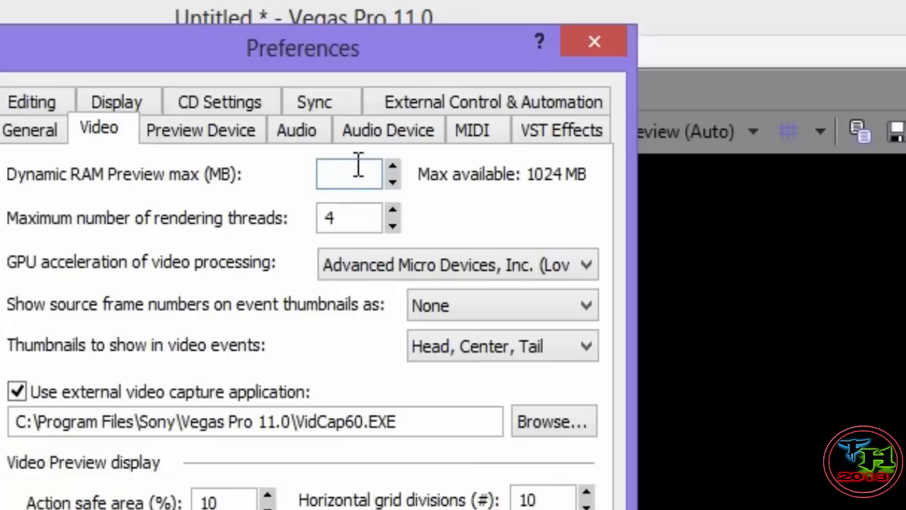
type("400")
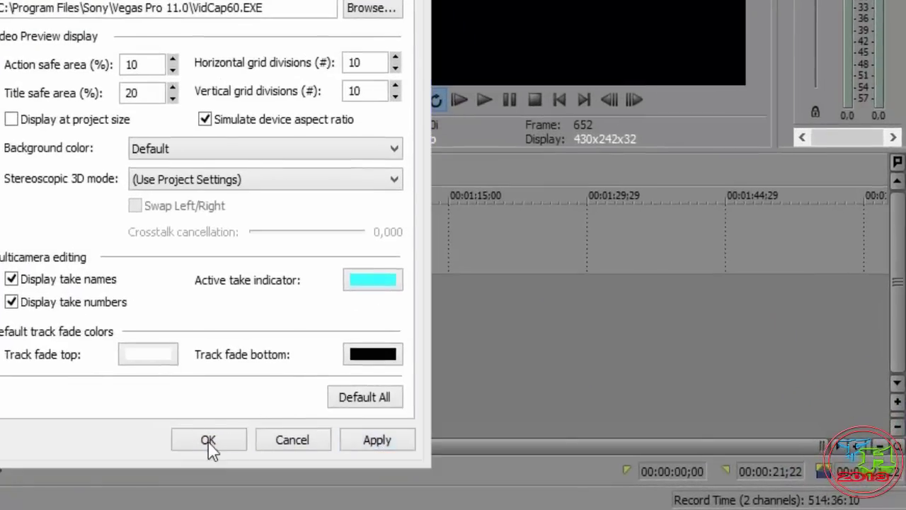
left_click(316, 450)
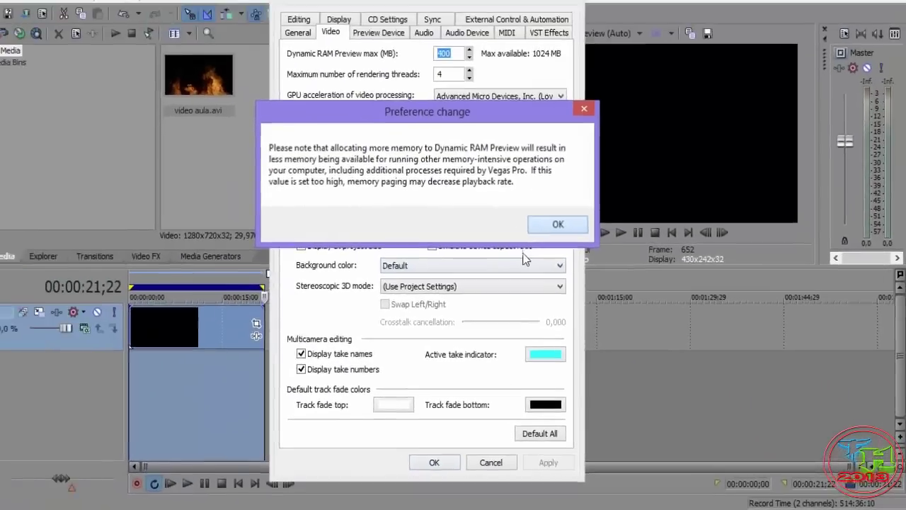
left_click(465, 148)
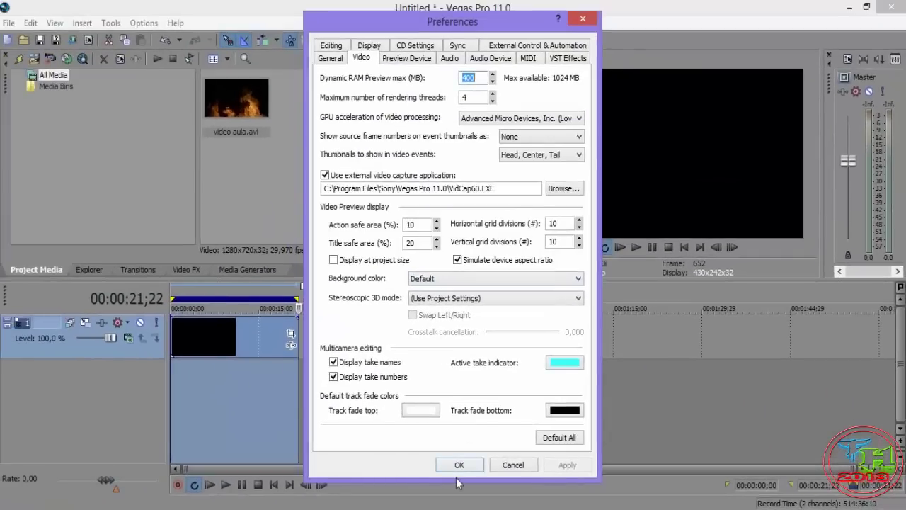
left_click(461, 465)
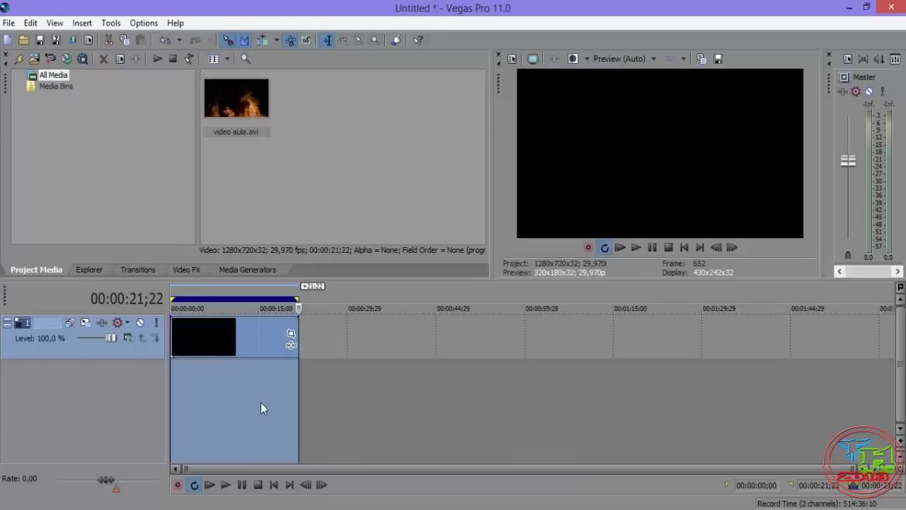
Build a dynamic RAM preview of the selected range and play it back briefly in a widened preview pane.
key("shift+b")
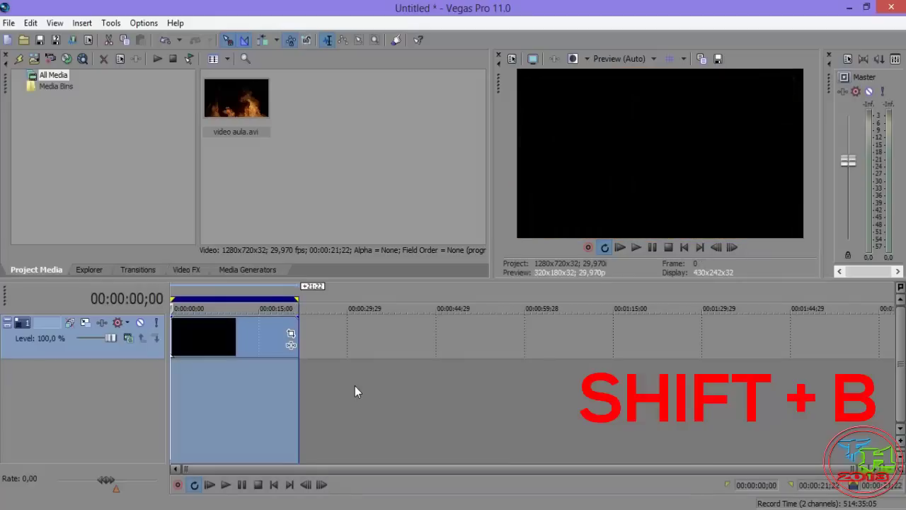
left_click_drag(494, 128, 294, 169)
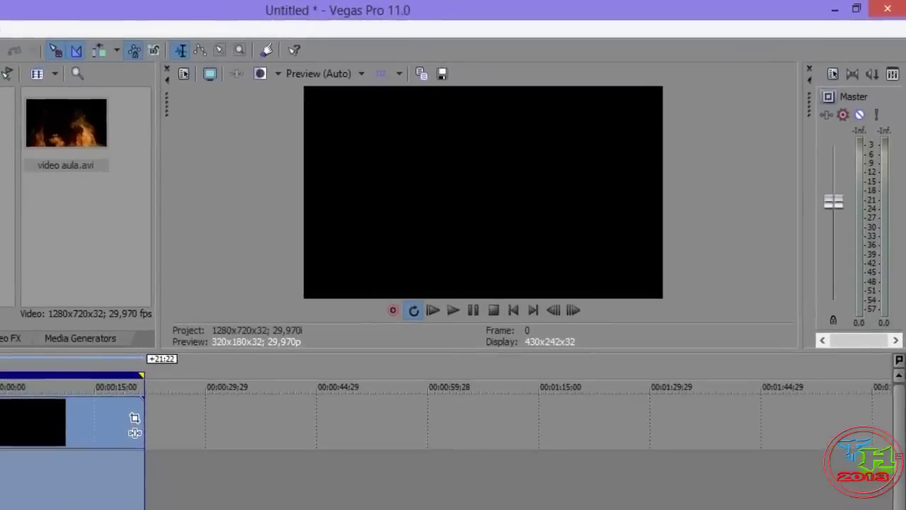
left_click(225, 484)
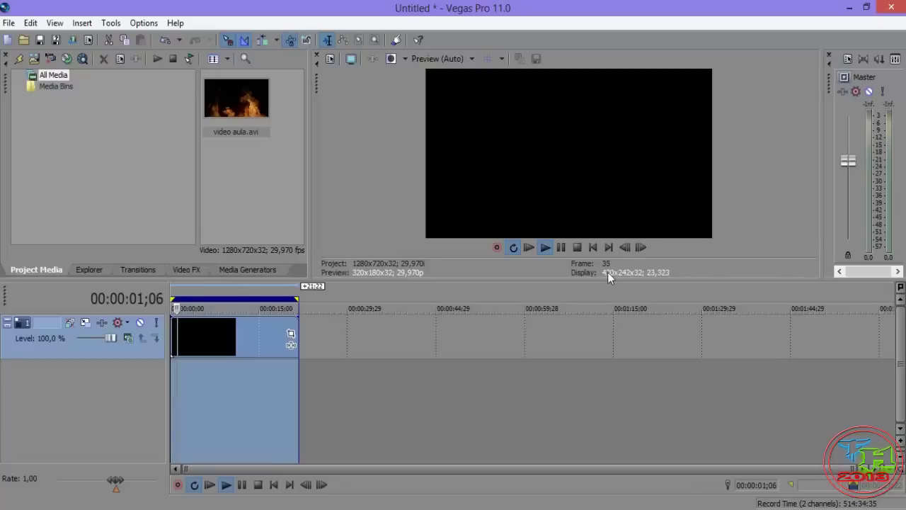
left_click(577, 247)
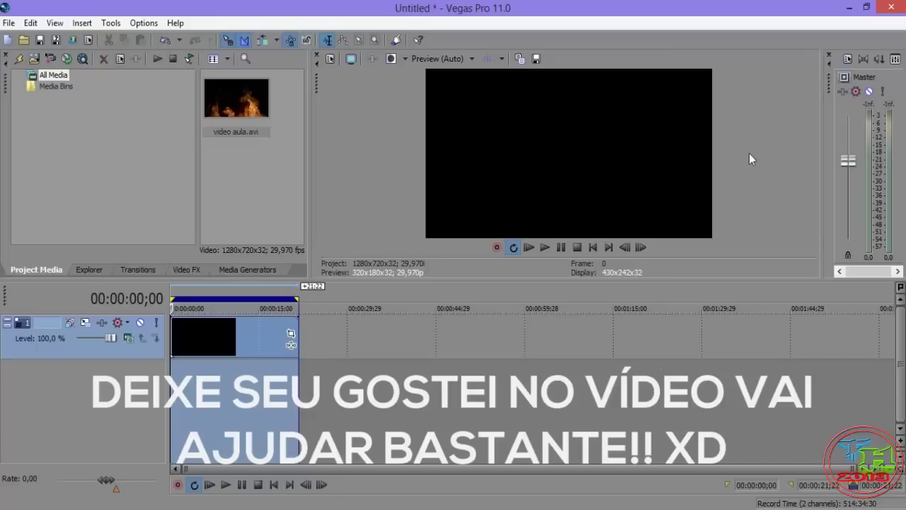
Minimize the video editor and close the intros folder window.
left_click(848, 7)
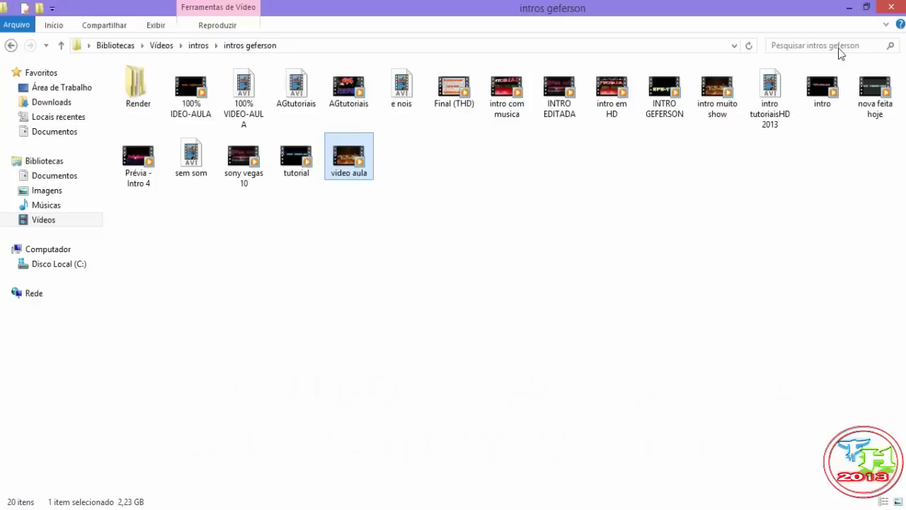
left_click(890, 7)
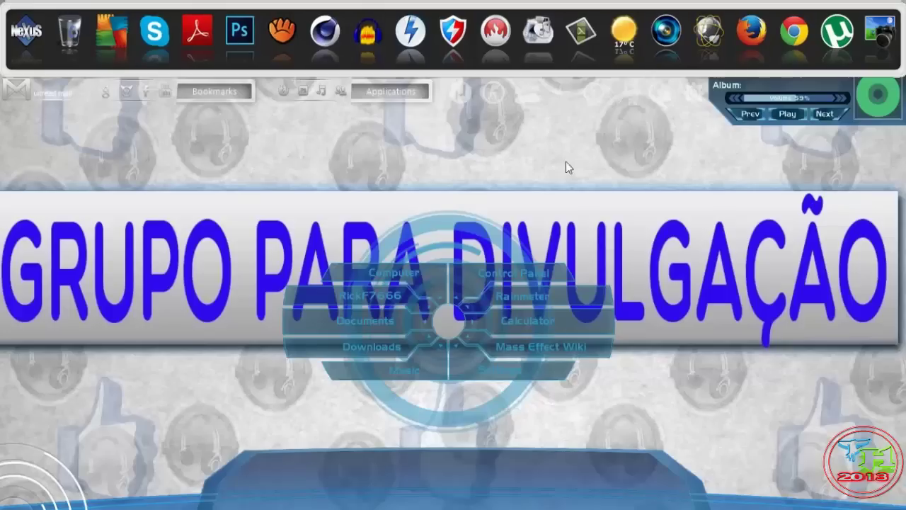